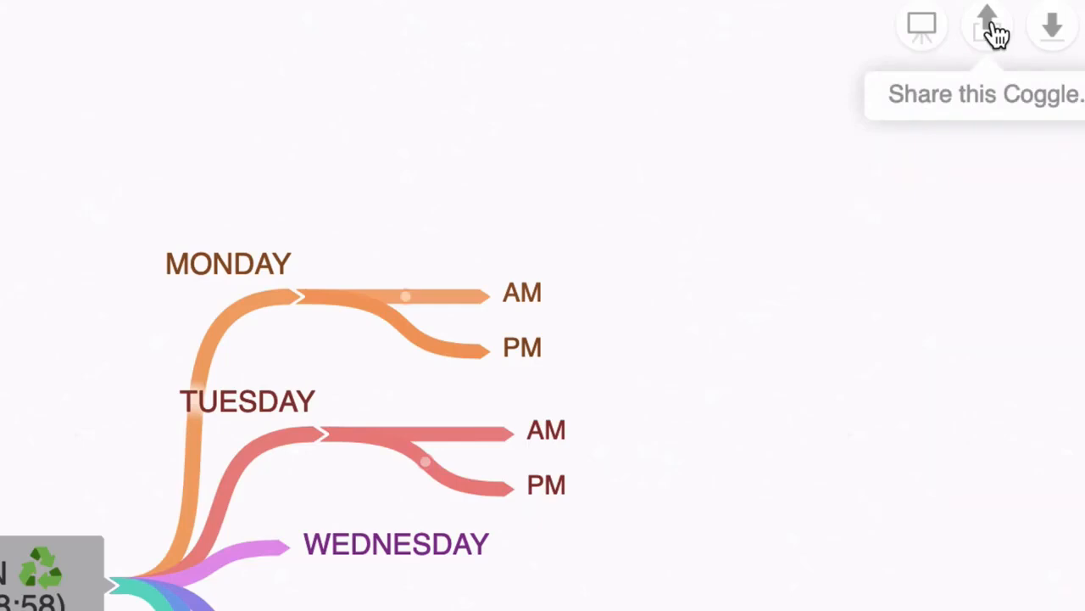
# Switch public viewing of 'THE PLAN' to YES and show its iframe embed code, then dismiss sharing
pyautogui.click(992, 28)
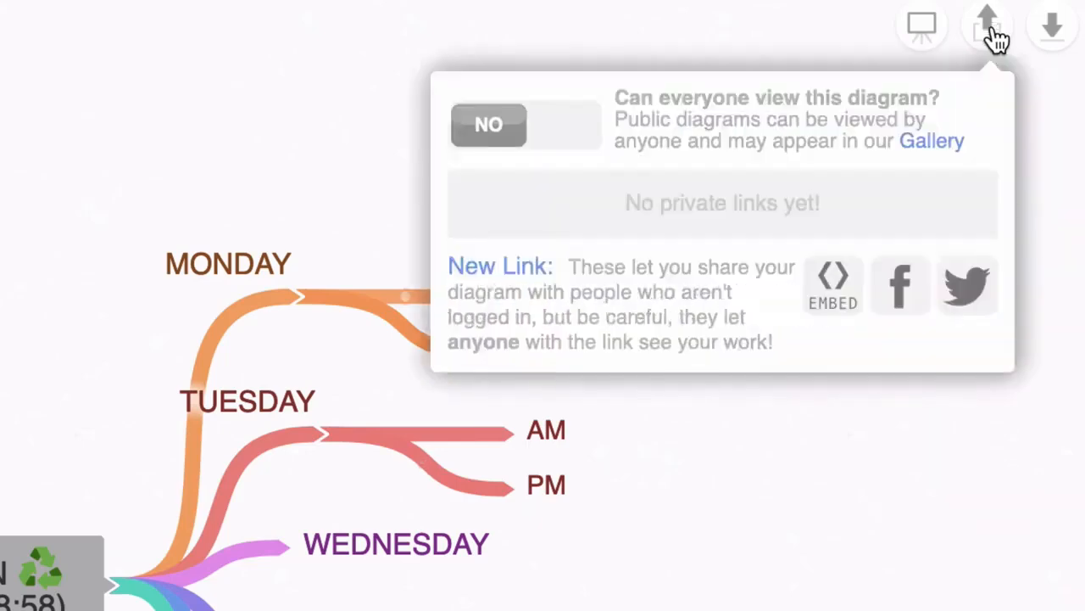
pyautogui.click(496, 128)
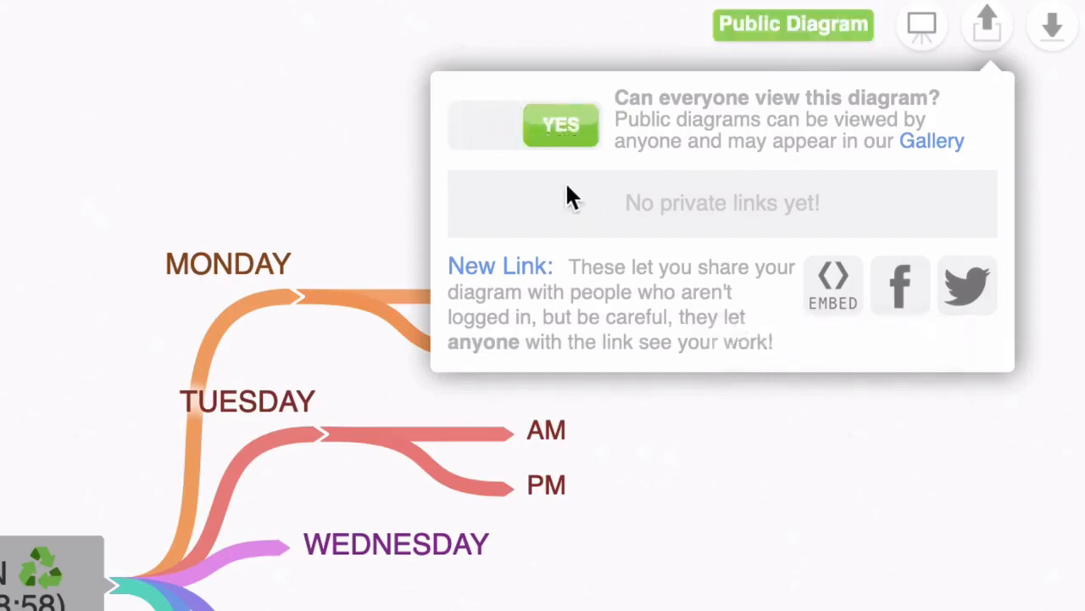
pyautogui.click(836, 286)
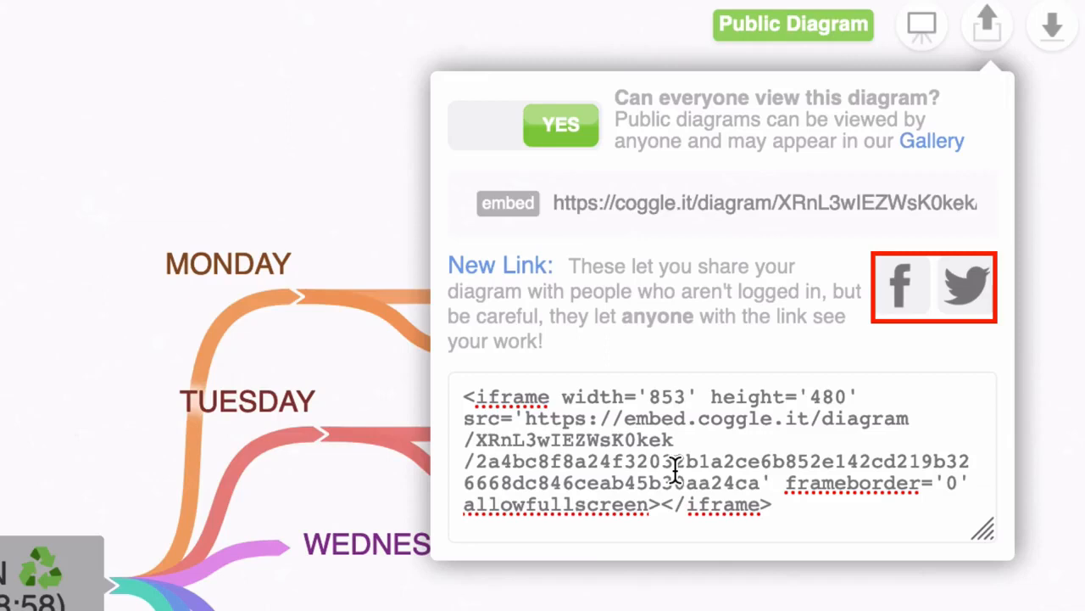
pyautogui.click(943, 256)
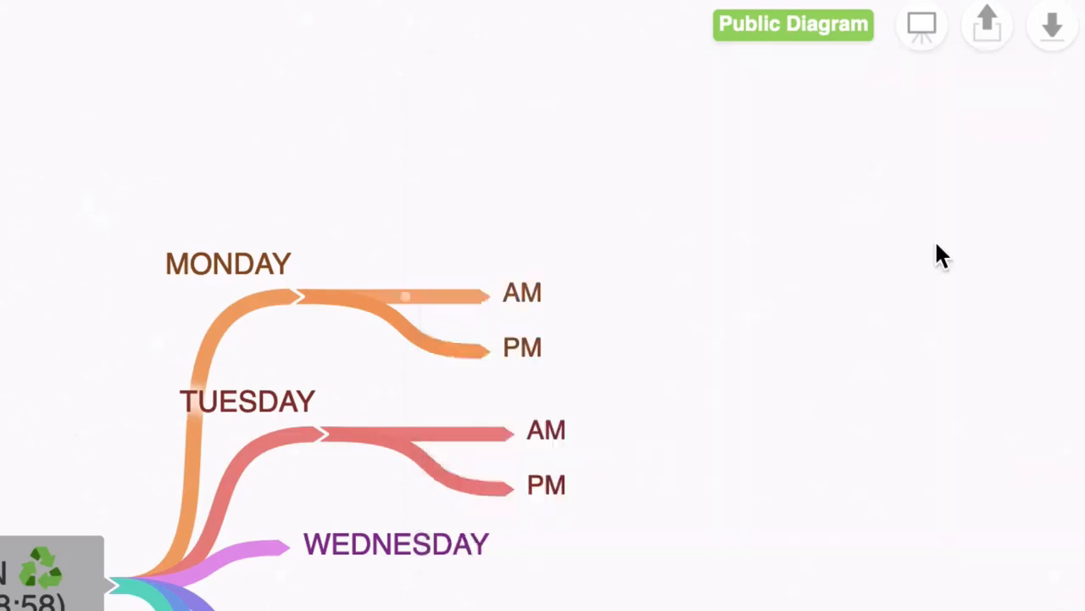
# Switch public viewing back to NO so the mind map is private again
pyautogui.click(843, 24)
pyautogui.click(545, 138)
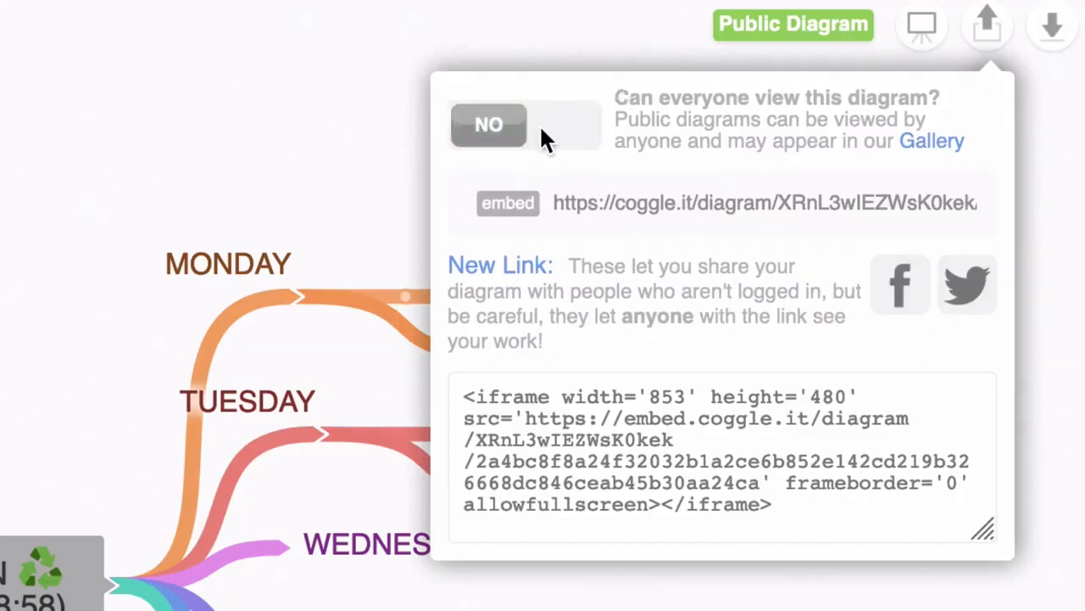
pyautogui.click(1033, 278)
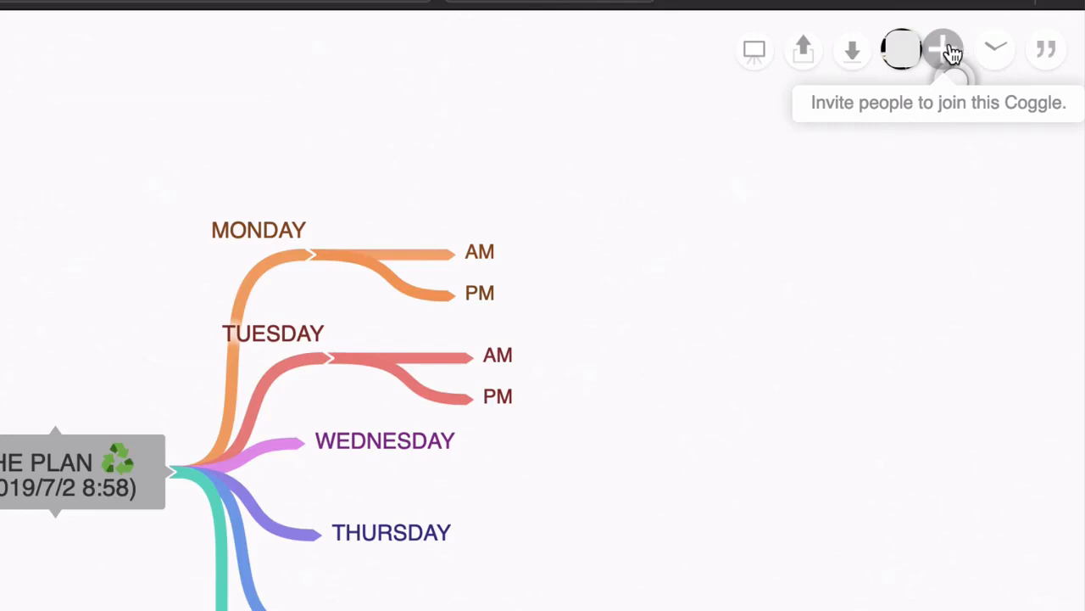
# Send an email invitation adding a collaborator to the mind map
pyautogui.click(950, 51)
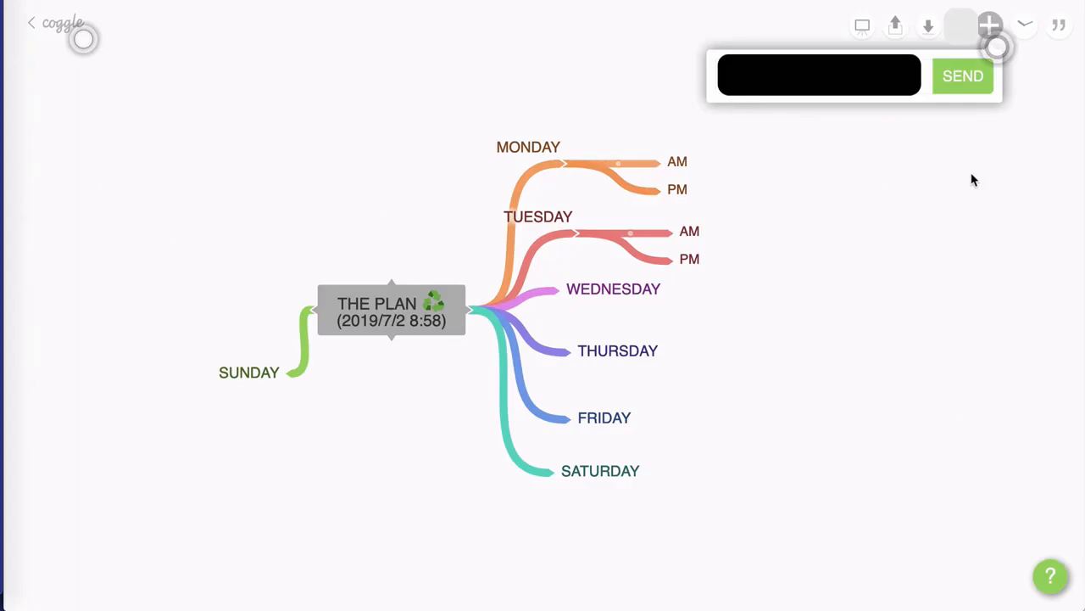
pyautogui.click(963, 77)
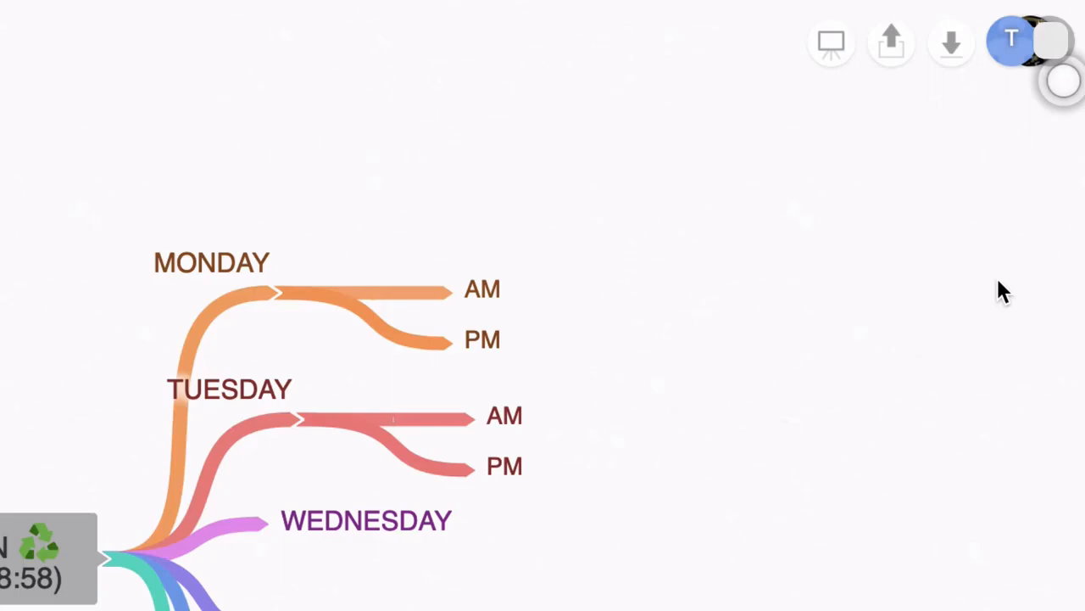
# Lower the collaborator's permission from Author through Read and copy to Read only
pyautogui.click(1009, 36)
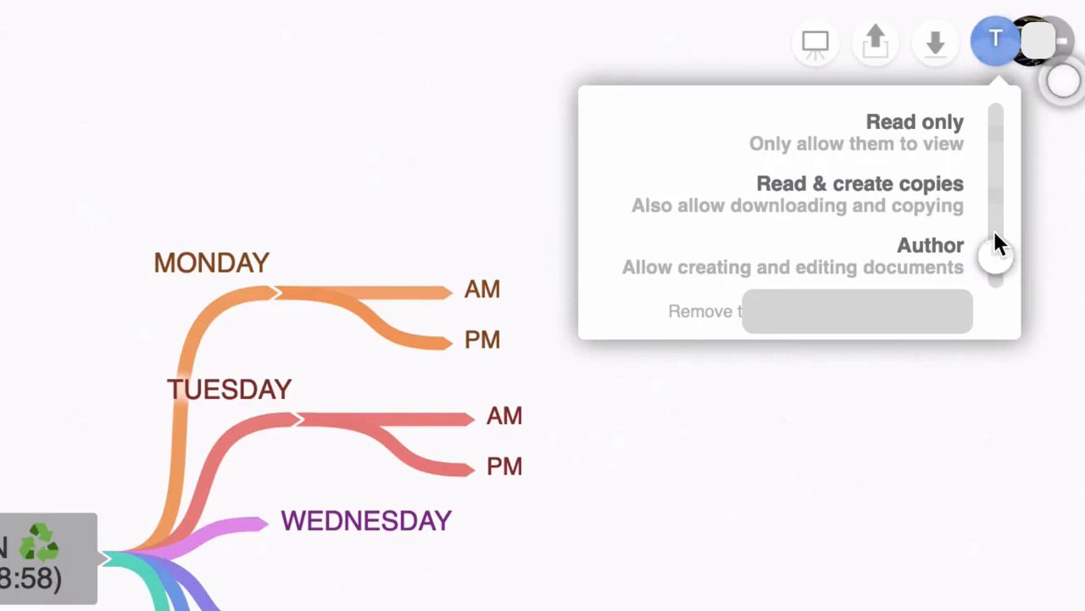
pyautogui.moveTo(1000, 256); pyautogui.dragTo(999, 190)
pyautogui.moveTo(999, 192); pyautogui.dragTo(996, 130)
pyautogui.click(950, 273)
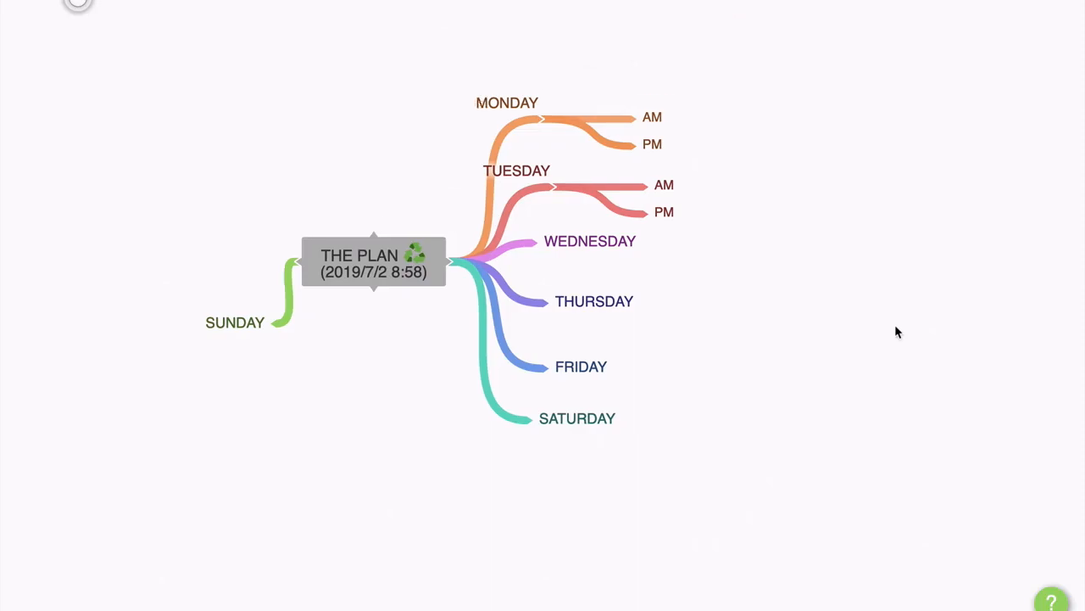
# Pan the full-screen presentation to centre THE PLAN with all seven days visible
pyautogui.moveTo(761, 254); pyautogui.dragTo(818, 290)
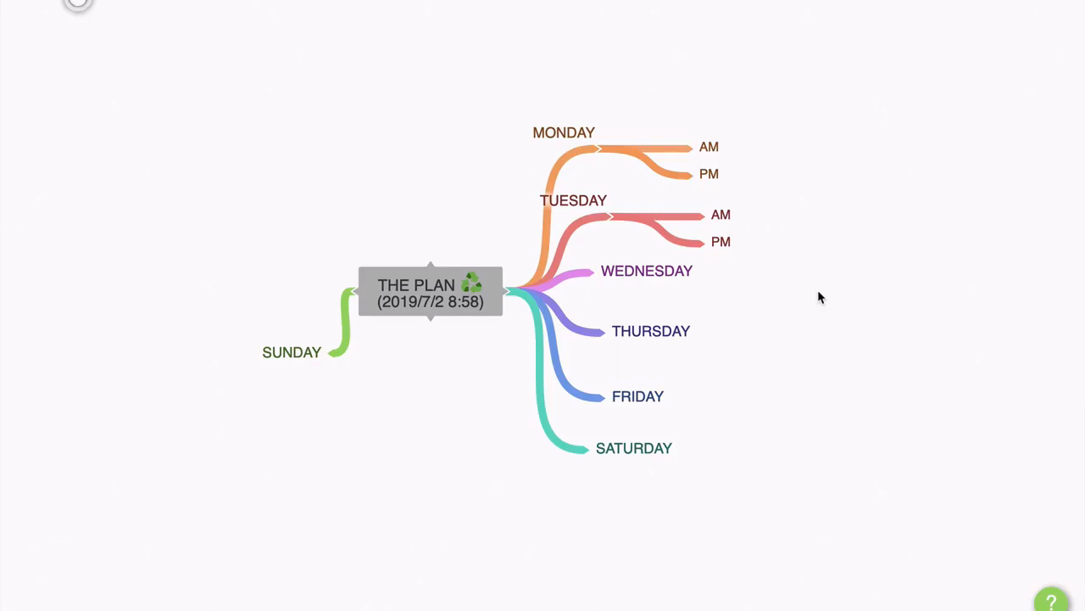
pyautogui.moveTo(864, 376); pyautogui.dragTo(721, 249)
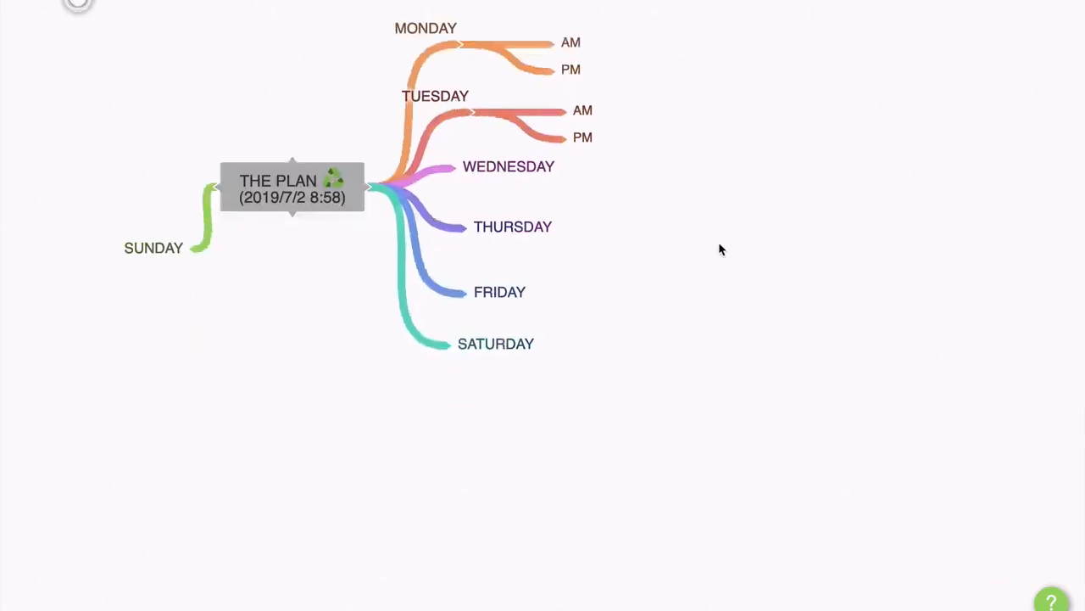
pyautogui.scroll(-2, 727, 418)
pyautogui.moveTo(514, 298); pyautogui.dragTo(651, 452)
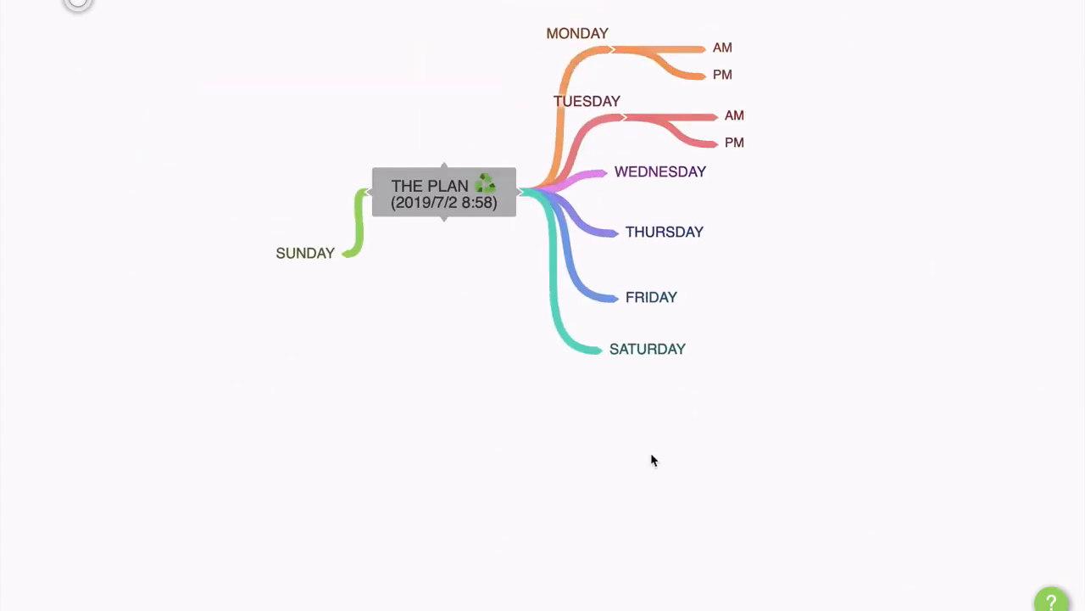
pyautogui.moveTo(834, 250); pyautogui.dragTo(836, 353)
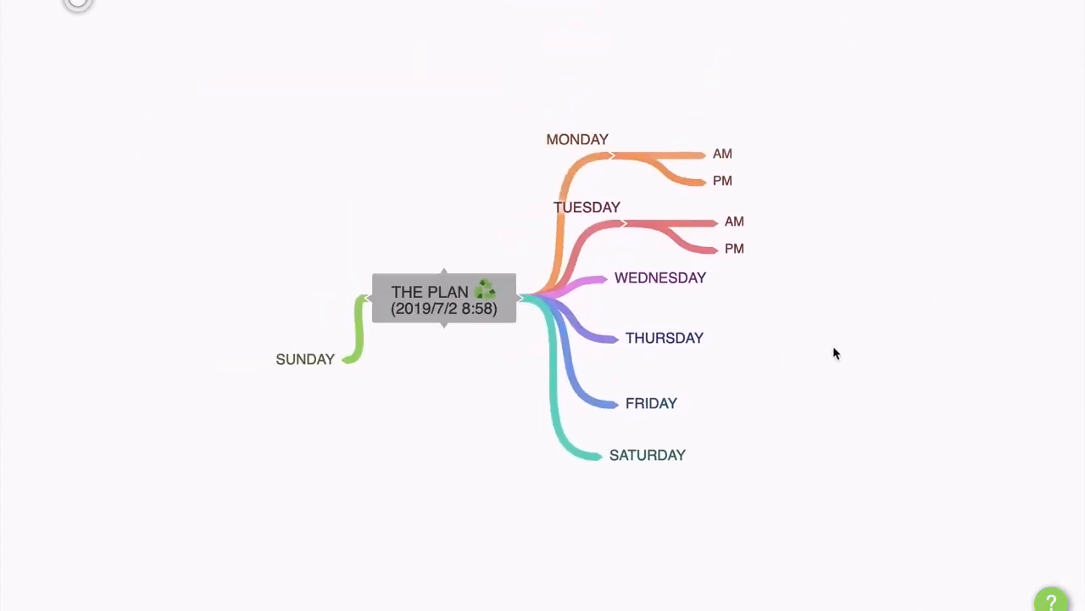